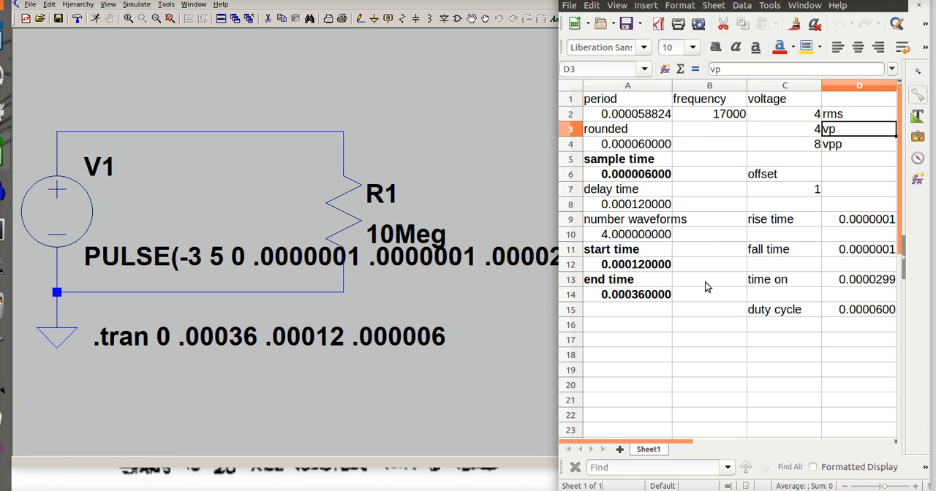
# Set the frequency in cell B2 to 876
pyautogui.click(729, 120)
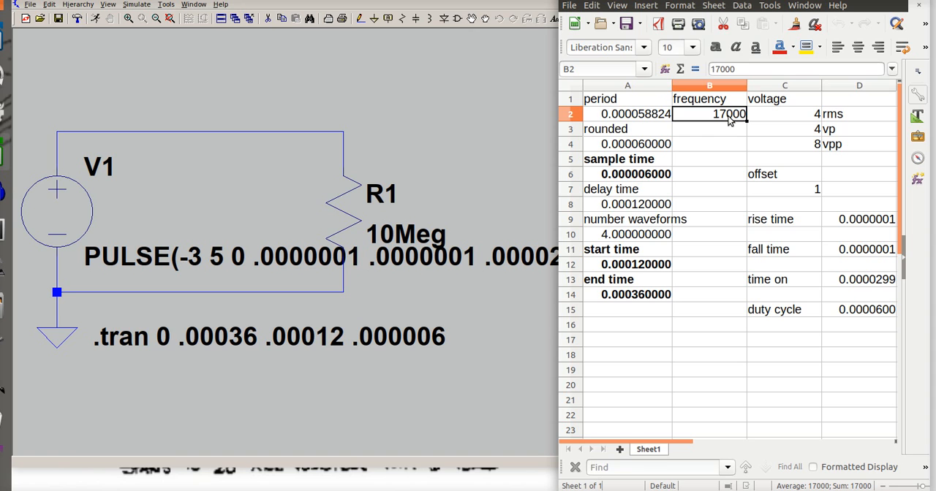
pyautogui.write('876')
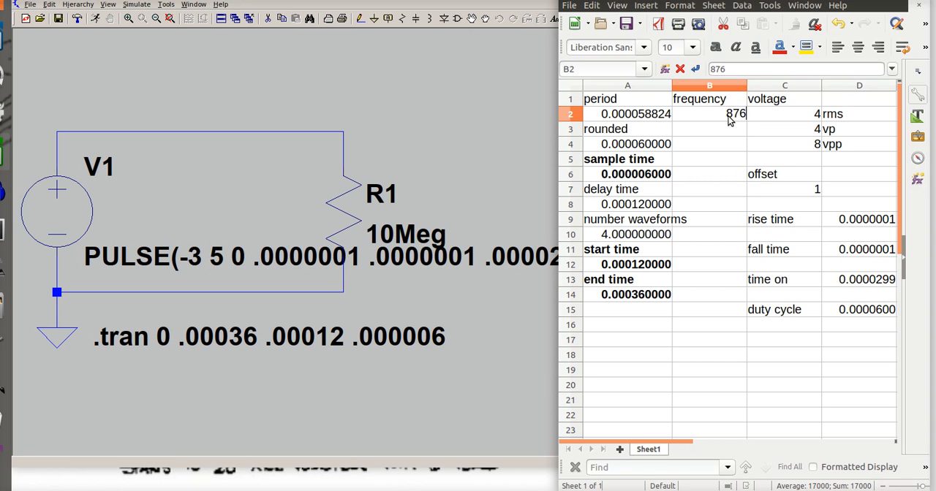
pyautogui.press('Return')
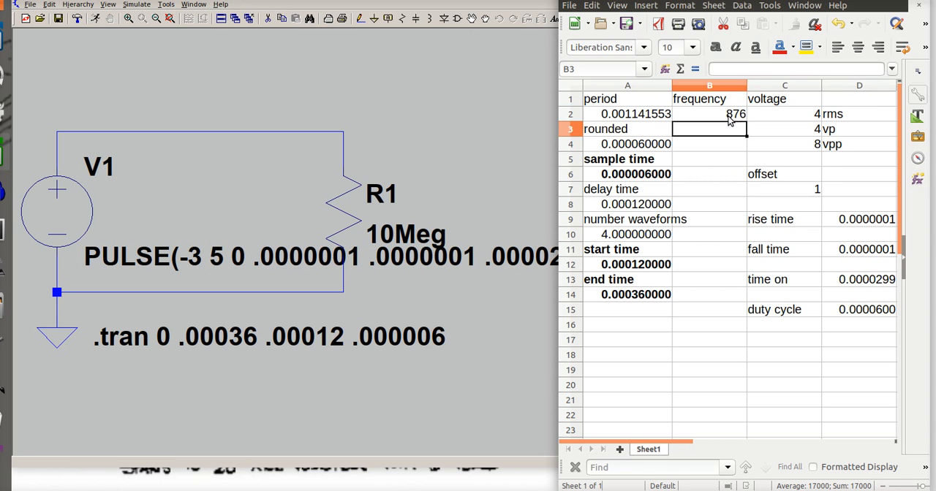
# Set the voltage values to 4 for vpp, 2 for vp and 1 for rms
pyautogui.click(809, 149)
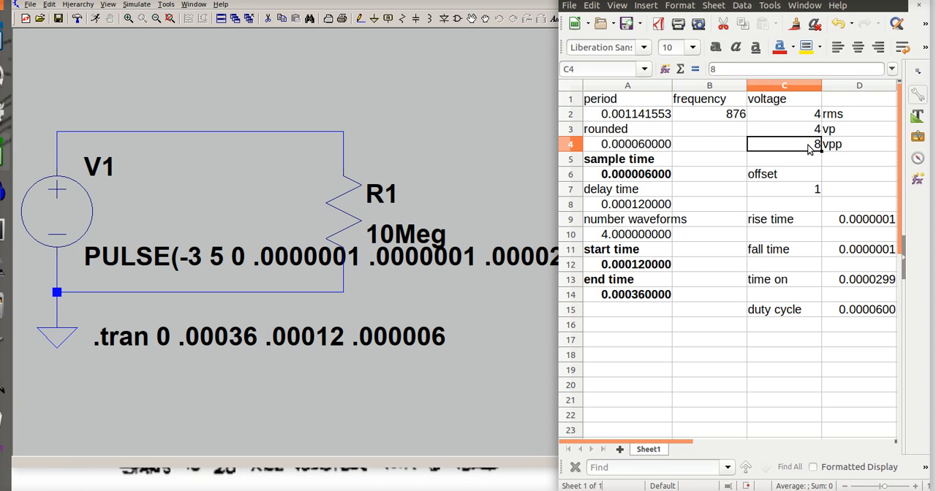
pyautogui.write('4')
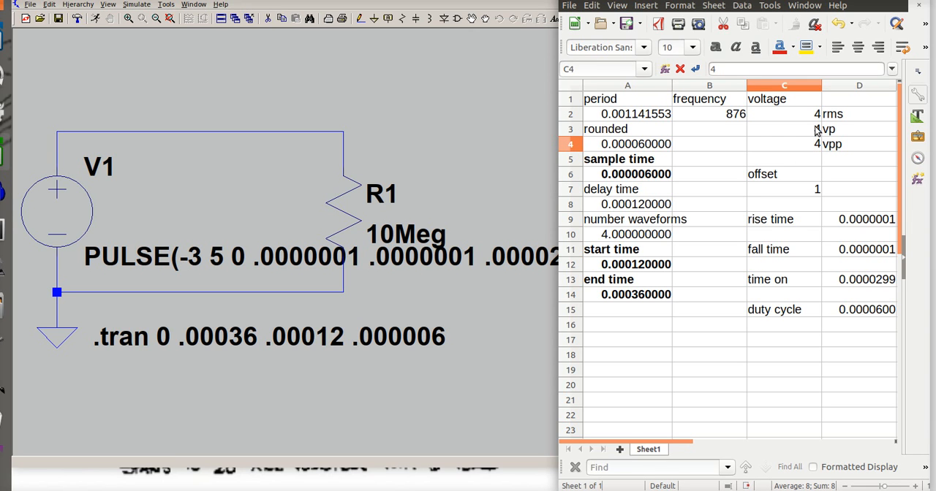
pyautogui.click(816, 134)
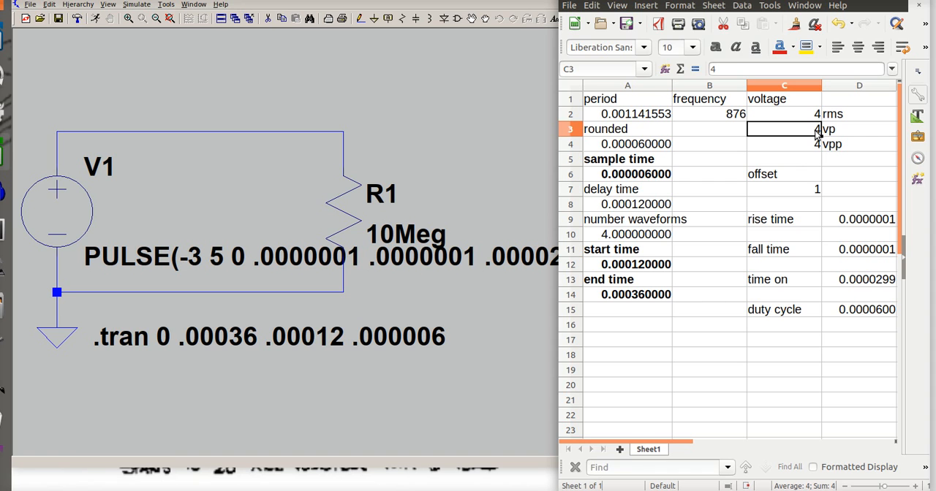
pyautogui.write('2')
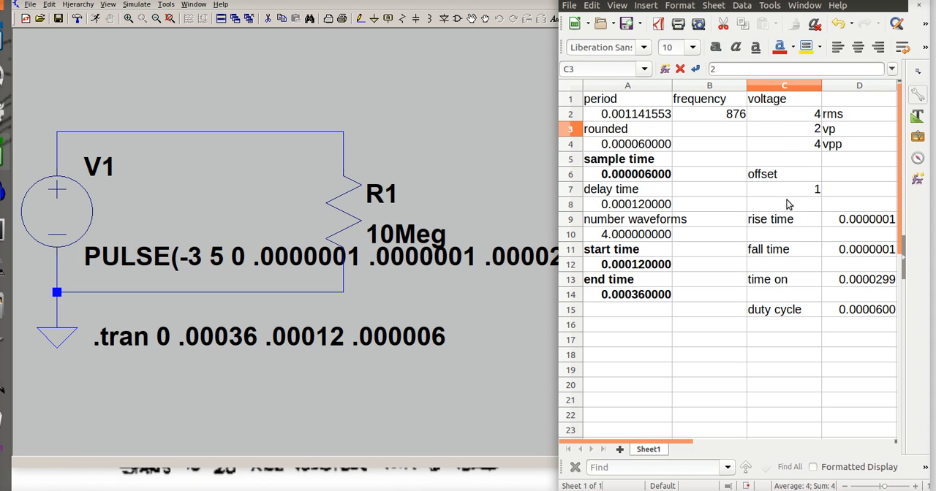
pyautogui.click(819, 117)
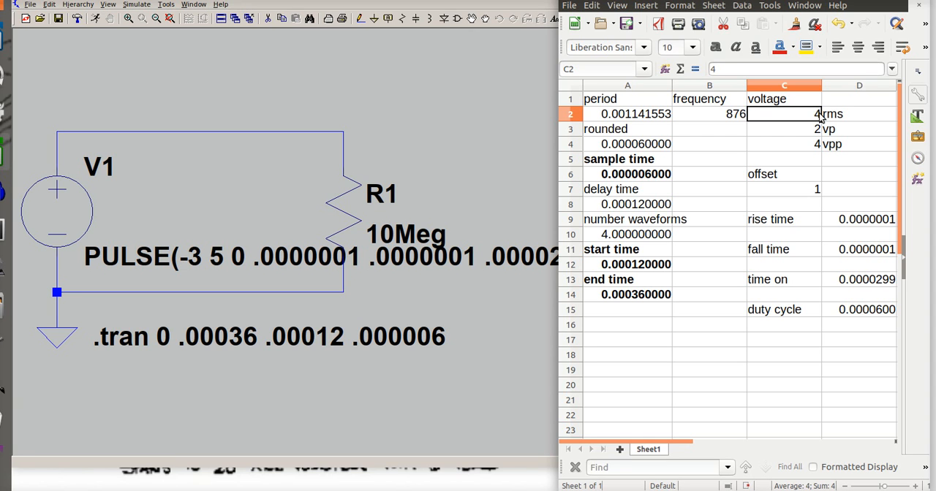
pyautogui.write('1')
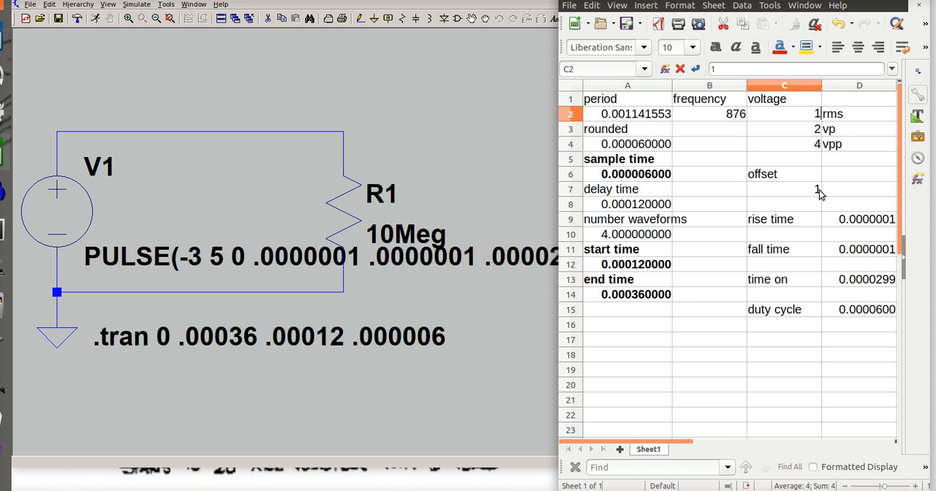
# Set the voltage offset in cell C7 to -1.5
pyautogui.click(819, 192)
pyautogui.write('-')
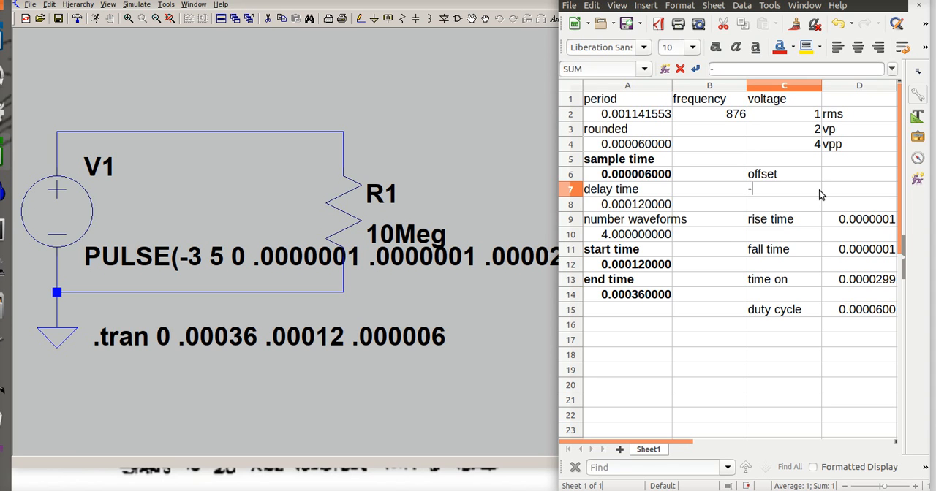
pyautogui.write('1.5')
pyautogui.press('Return')
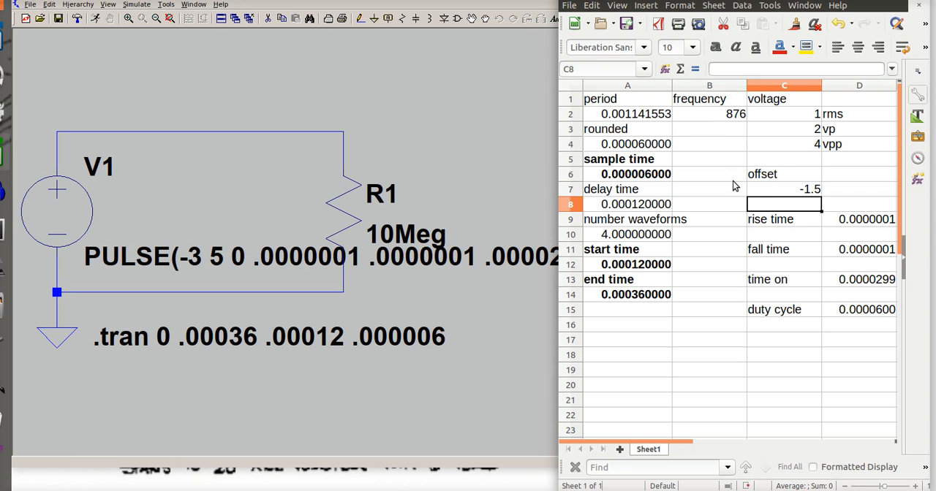
# Enter .00114 as the rounded period in cell A4, based on the calculated period
pyautogui.click(660, 116)
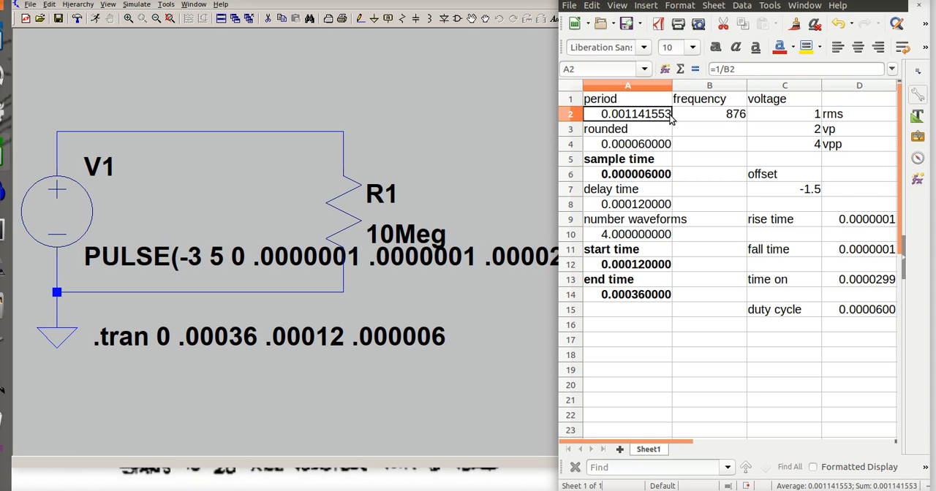
pyautogui.click(618, 146)
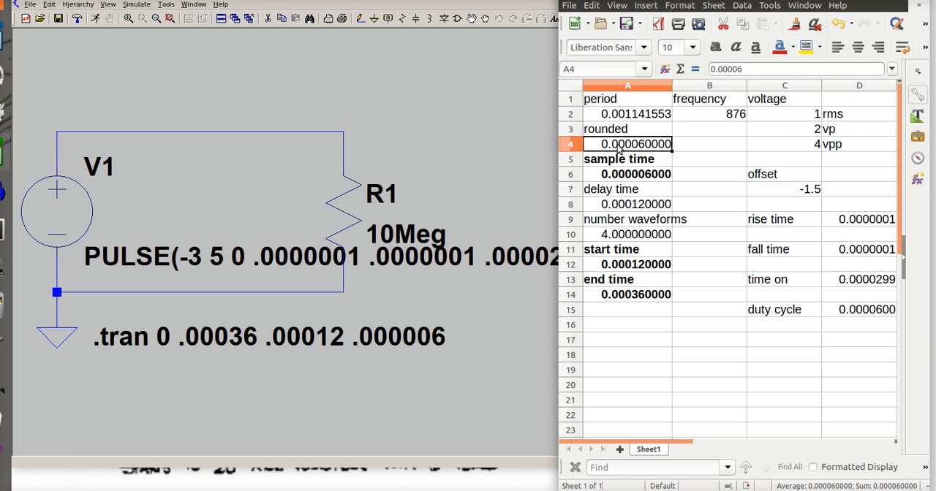
pyautogui.write('.0011')
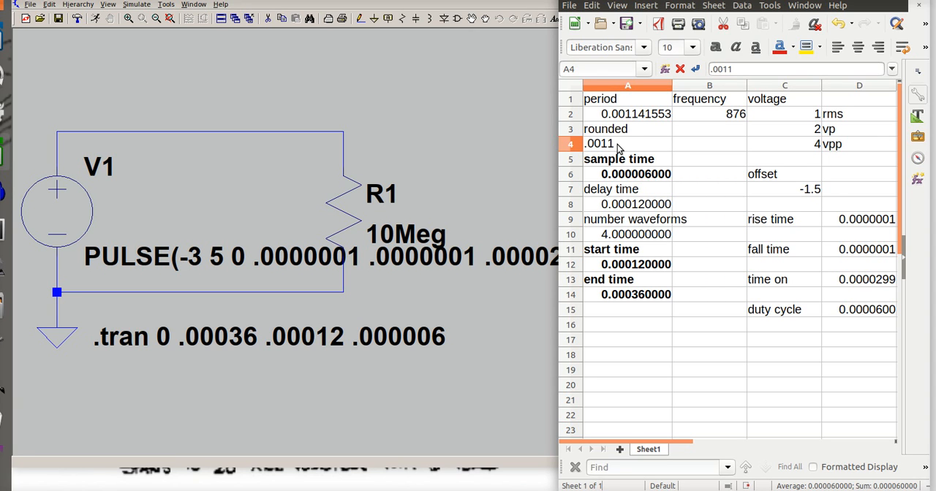
pyautogui.write('4')
pyautogui.press('Return')
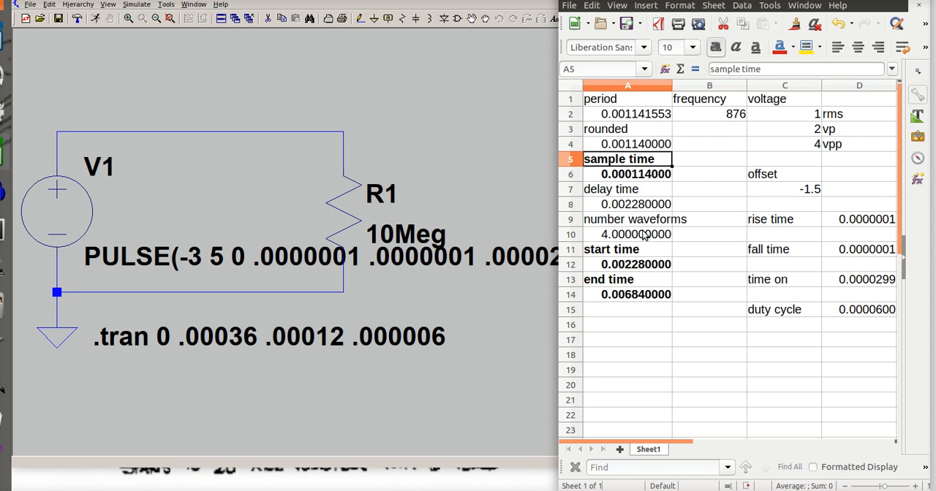
# Set the number of waveforms in cell A10 to 2
pyautogui.click(620, 240)
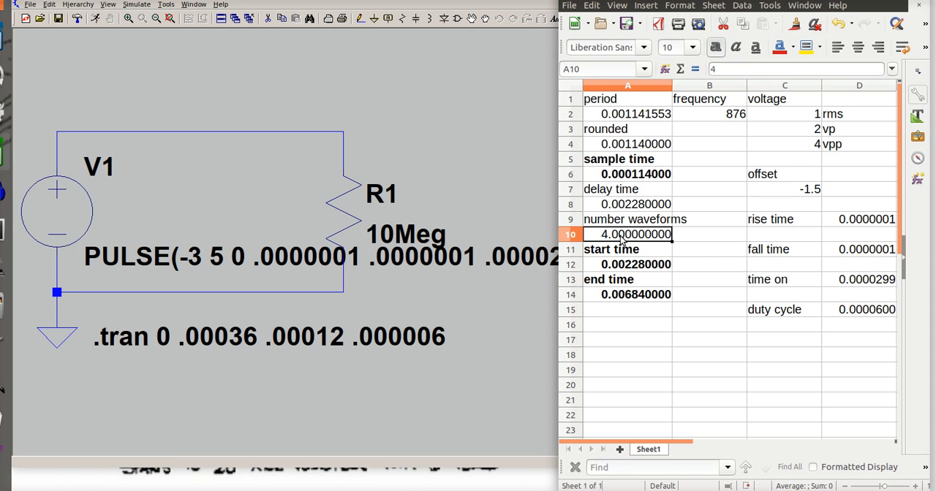
pyautogui.write('2')
pyautogui.press('Return')
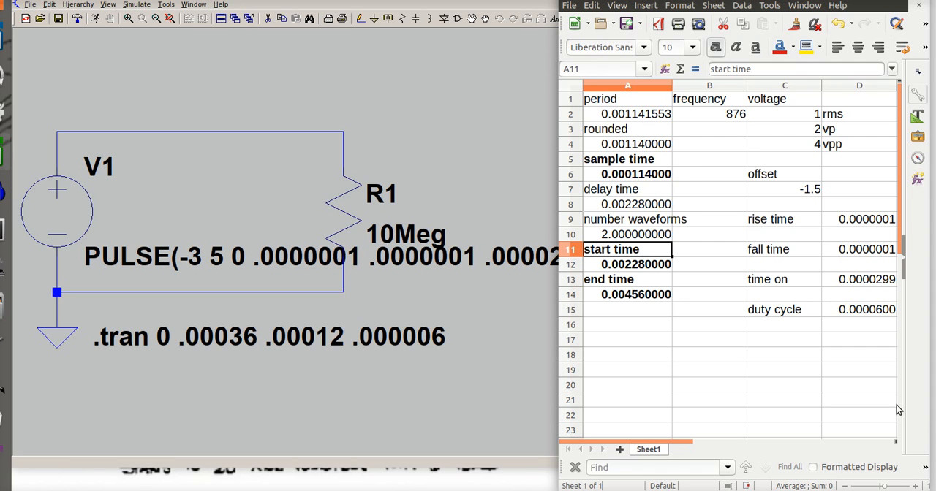
# Set the duty cycle value in cell D15 to .00114
pyautogui.click(870, 311)
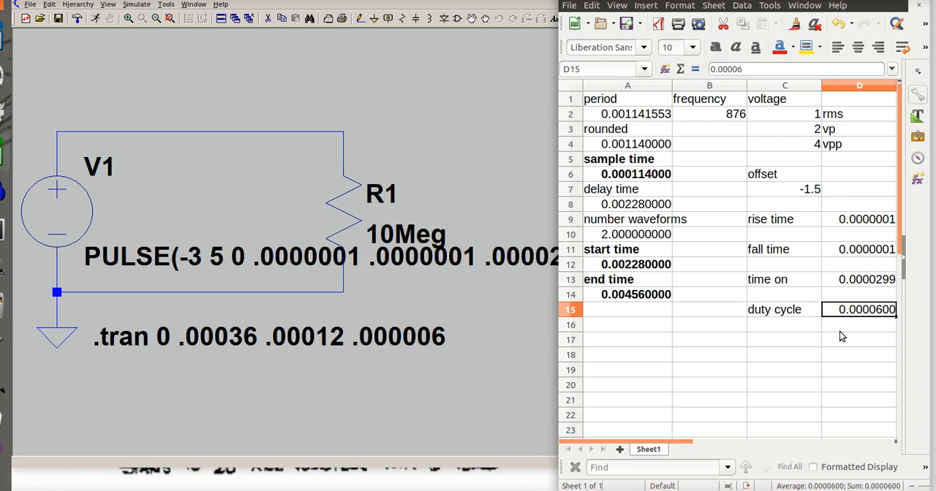
pyautogui.write('.00114')
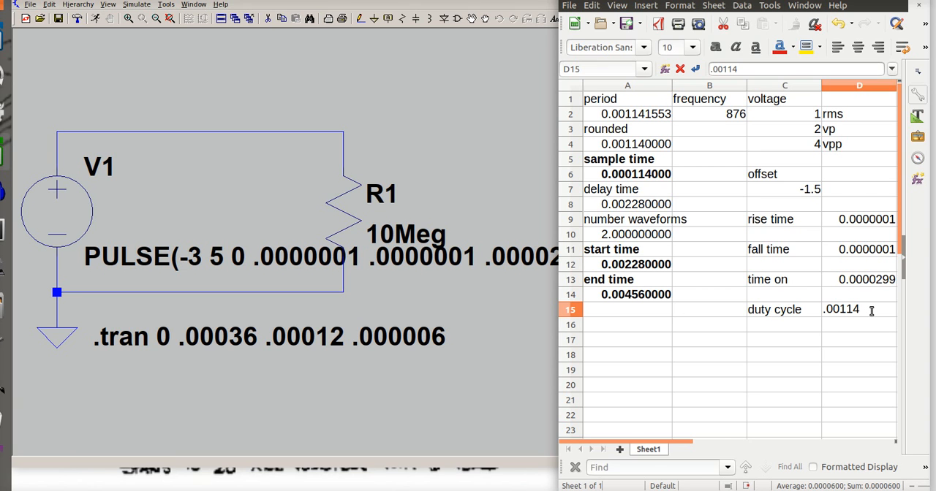
pyautogui.press('Return')
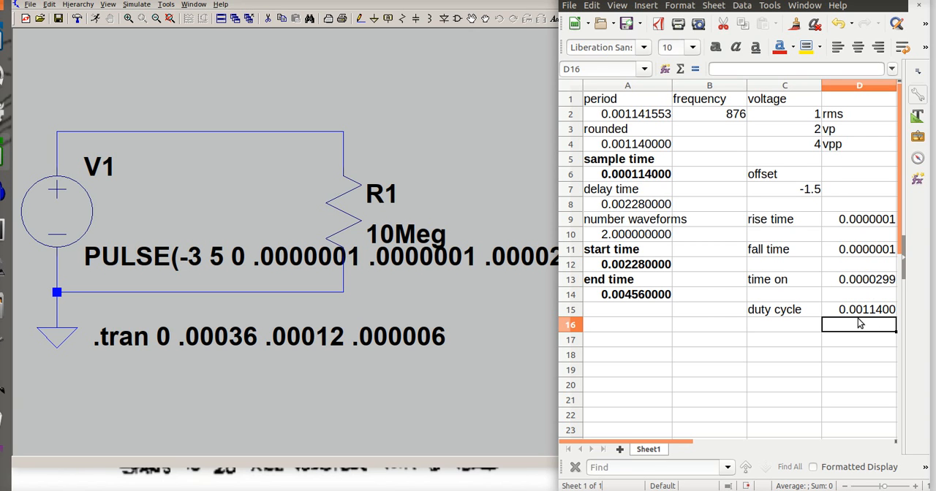
pyautogui.click(876, 283)
pyautogui.click(761, 240)
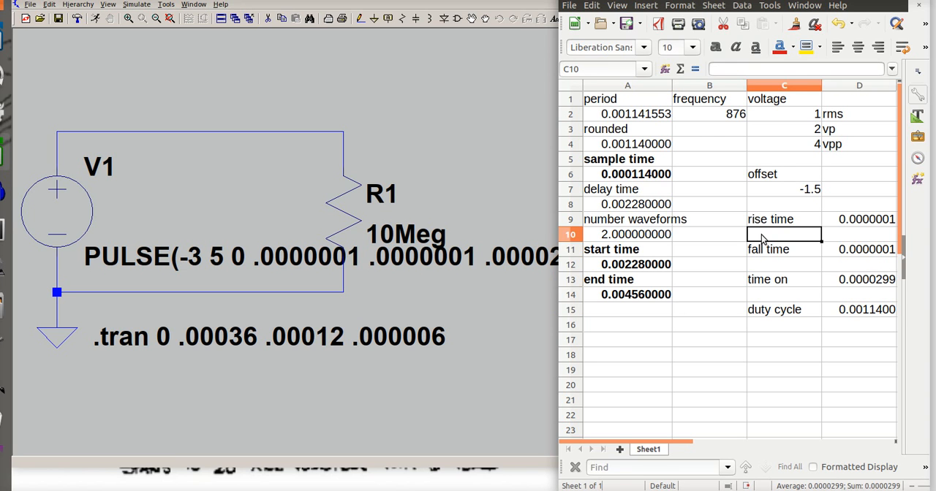
pyautogui.write('.000')
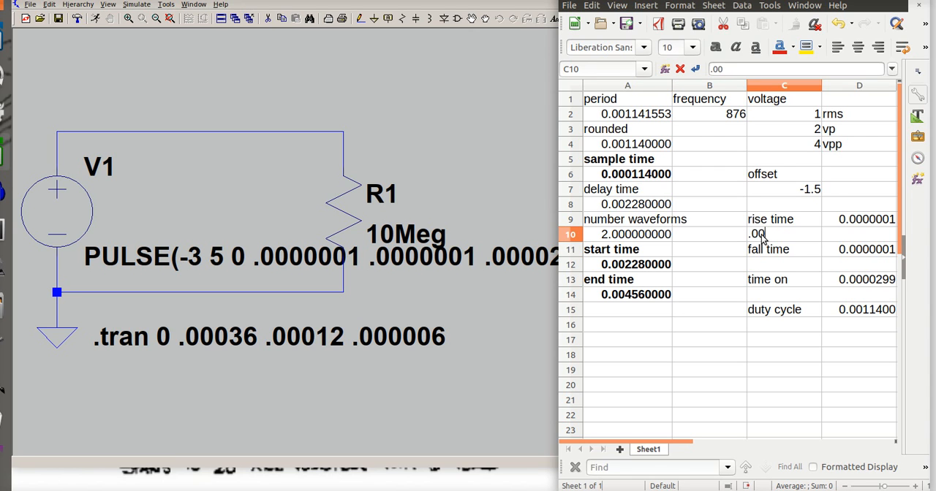
pyautogui.press('BackSpace')
pyautogui.press('BackSpace')
# Set the time on value in cell D13 to .00001
pyautogui.click(877, 282)
pyautogui.press('BackSpace')
pyautogui.write('.0000')
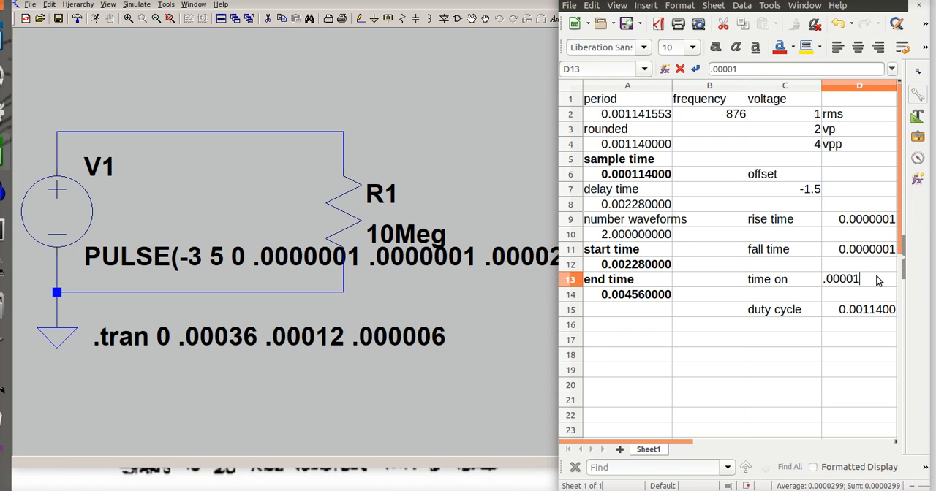
pyautogui.write('1')
pyautogui.press('Return')
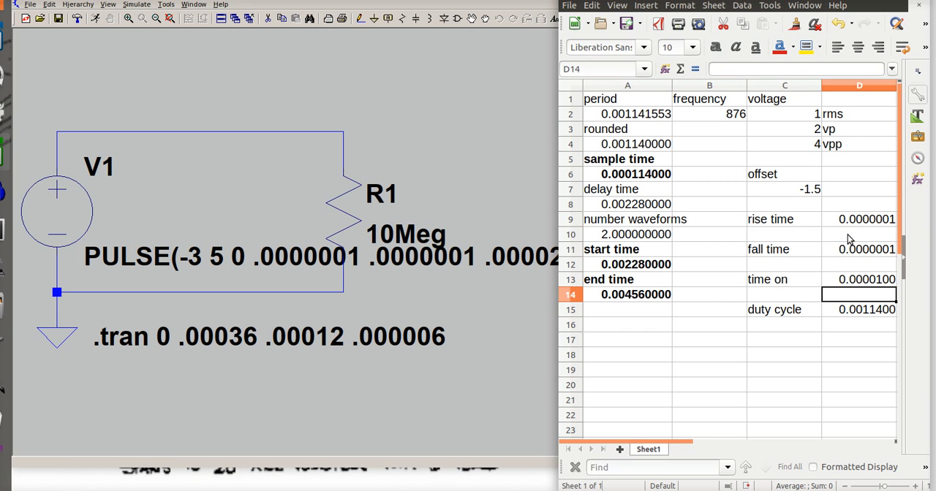
# Enter -0.00002 in cell D16, directly below the duty cycle value
pyautogui.click(865, 330)
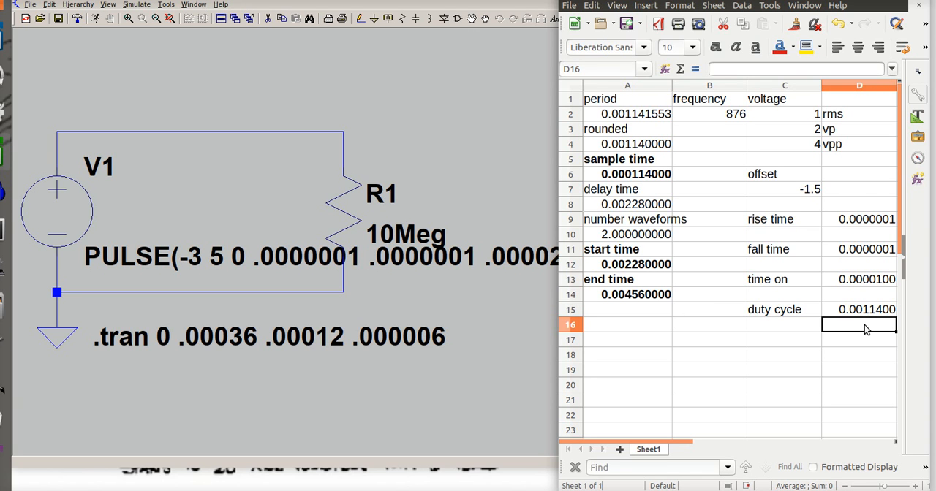
pyautogui.write('.0')
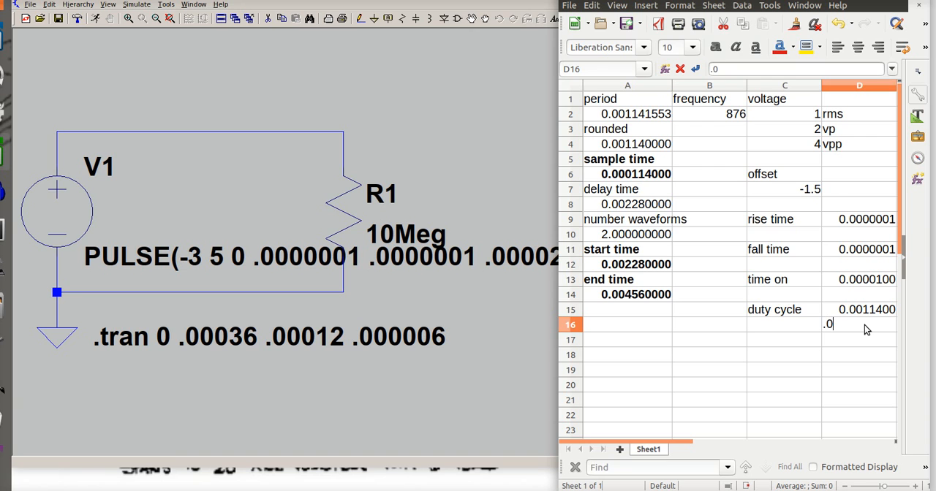
pyautogui.write('0004')
pyautogui.press('BackSpace')
pyautogui.write('2')
pyautogui.press('Return')
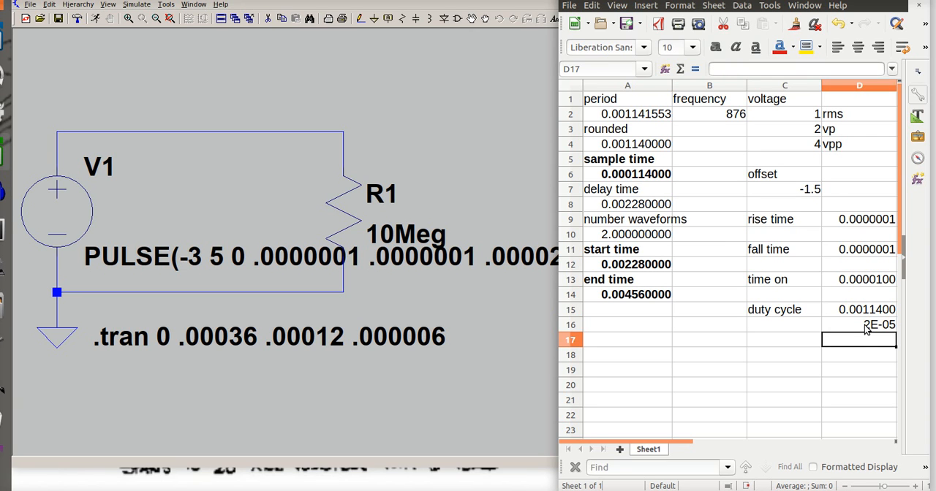
pyautogui.click(857, 326)
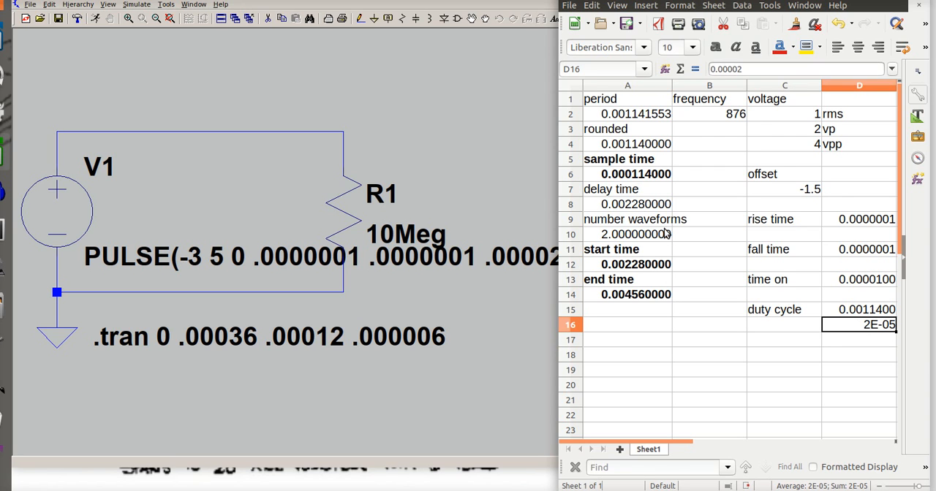
pyautogui.click(711, 68)
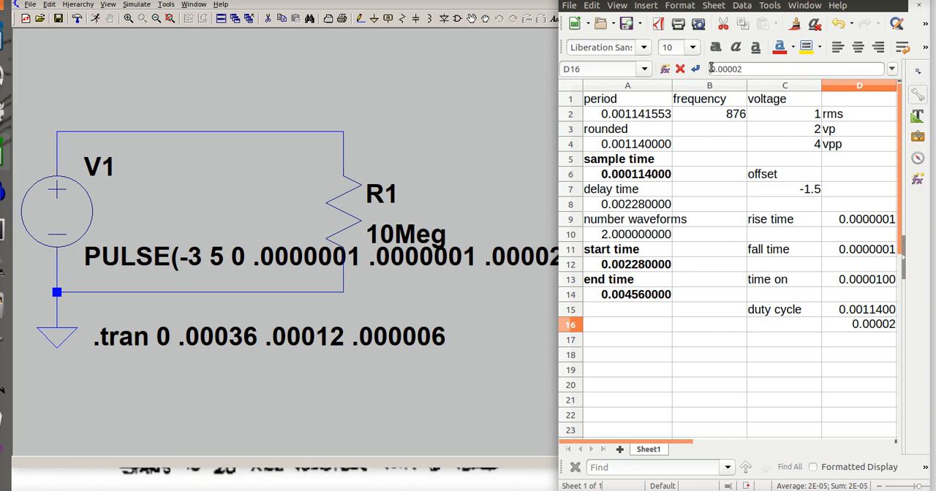
pyautogui.write('-')
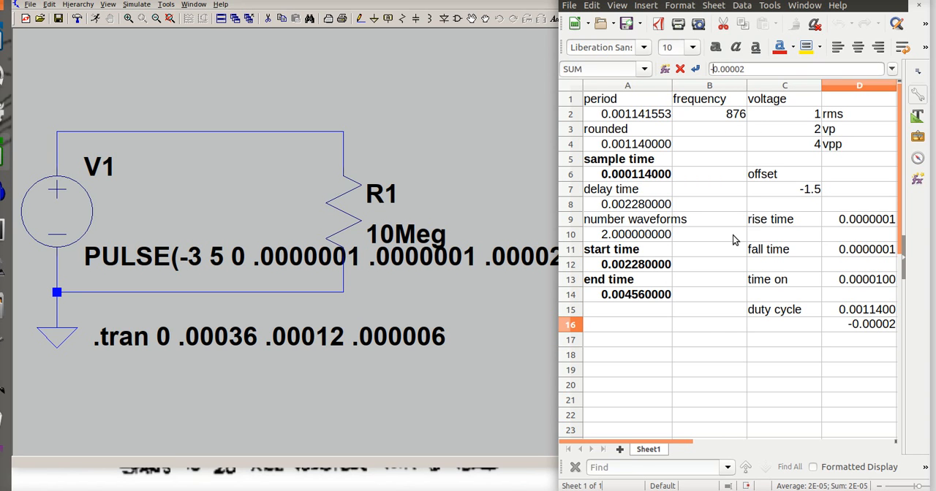
pyautogui.press('Return')
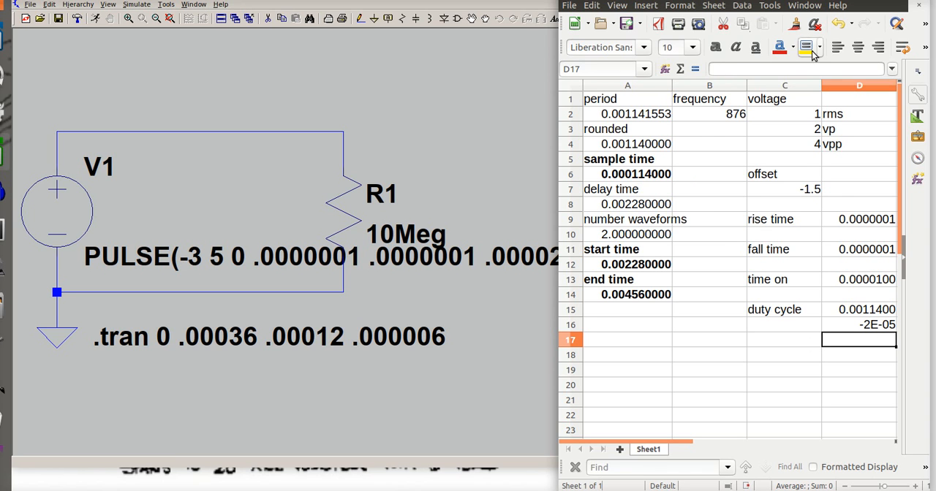
# Calculate half the sum of D15:D16 in cell D17 with the formula =SUM(D15:D16)/2
pyautogui.click(679, 68)
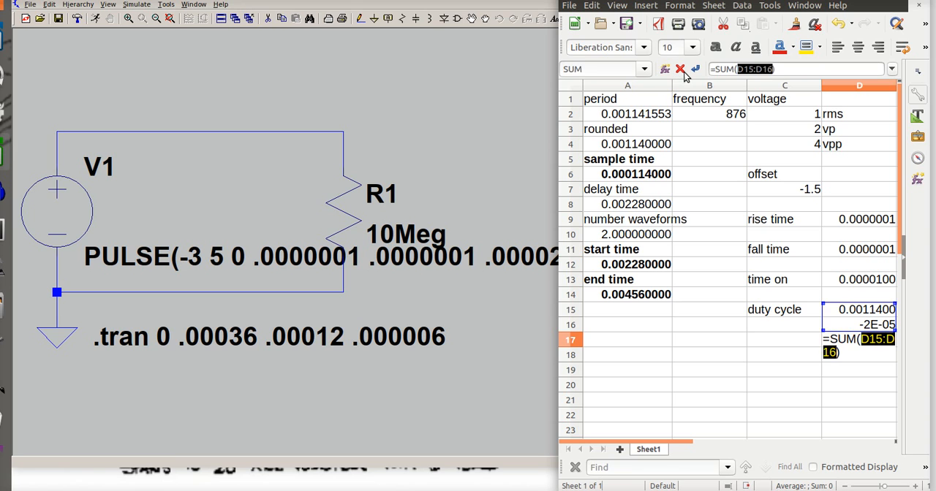
pyautogui.press('Return')
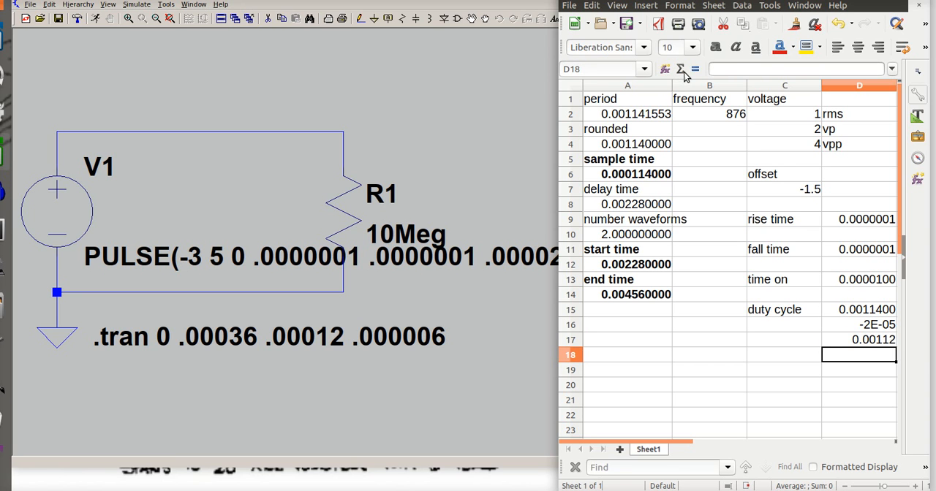
pyautogui.click(854, 342)
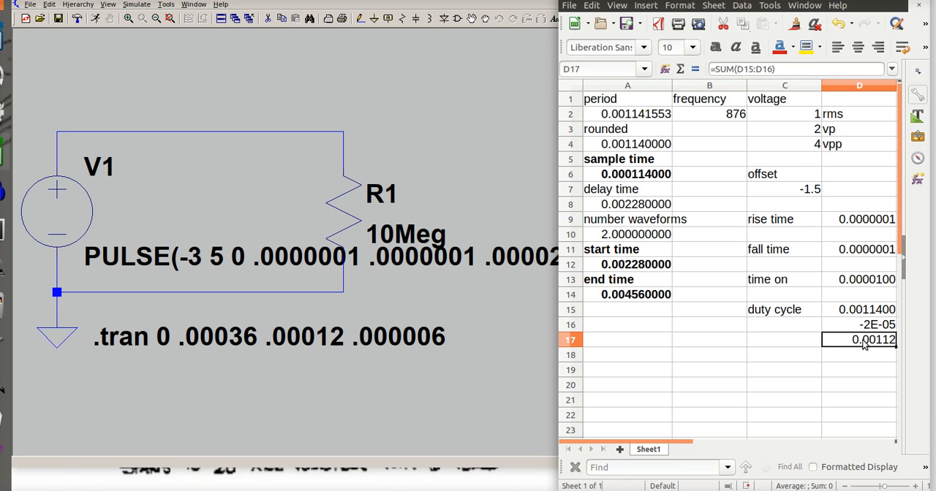
pyautogui.click(780, 71)
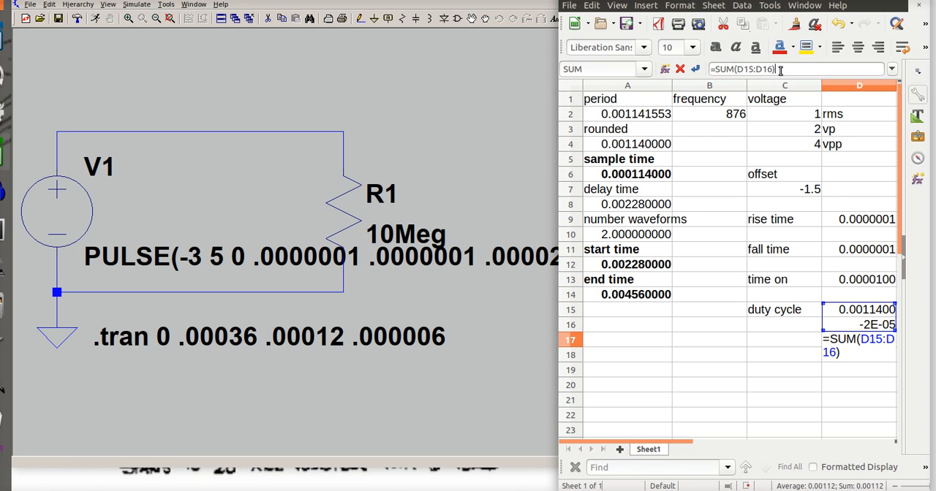
pyautogui.write('/2')
pyautogui.press('Return')
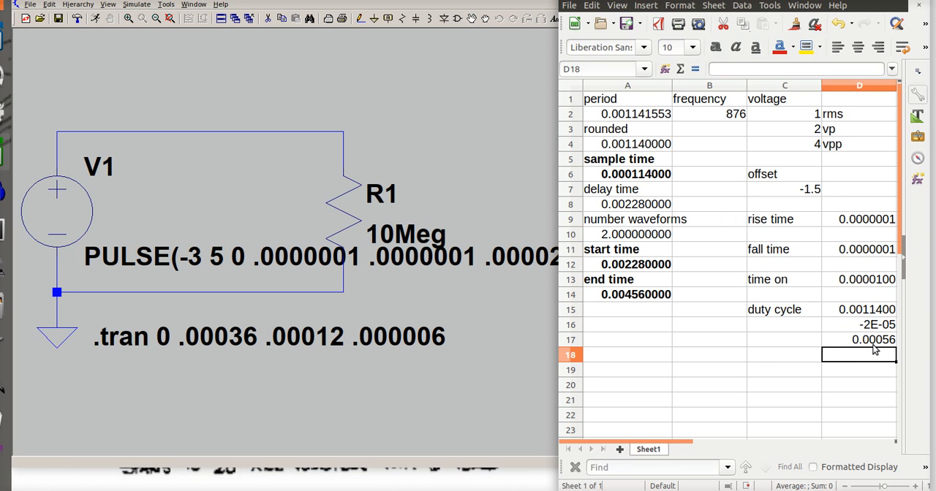
# Set both the rise time in cell D9 and the fall time in cell D11 to .00056
pyautogui.click(875, 221)
pyautogui.write('.')
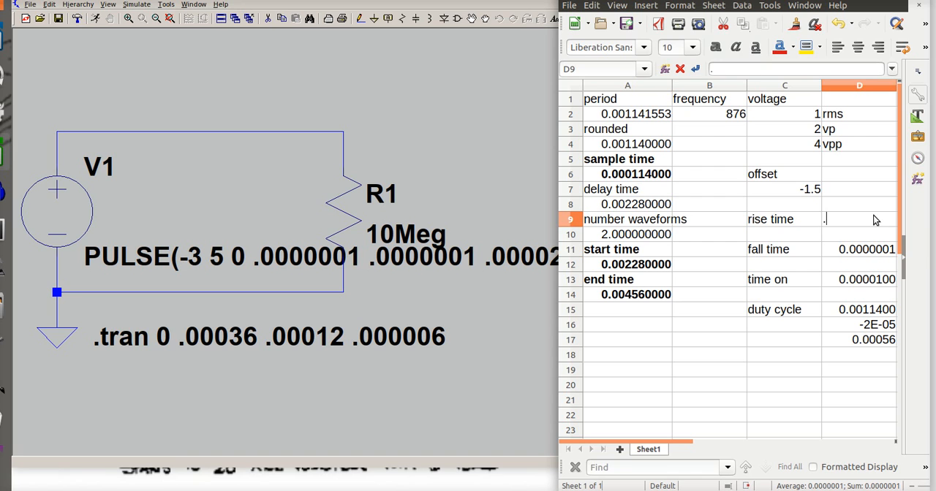
pyautogui.write('00056')
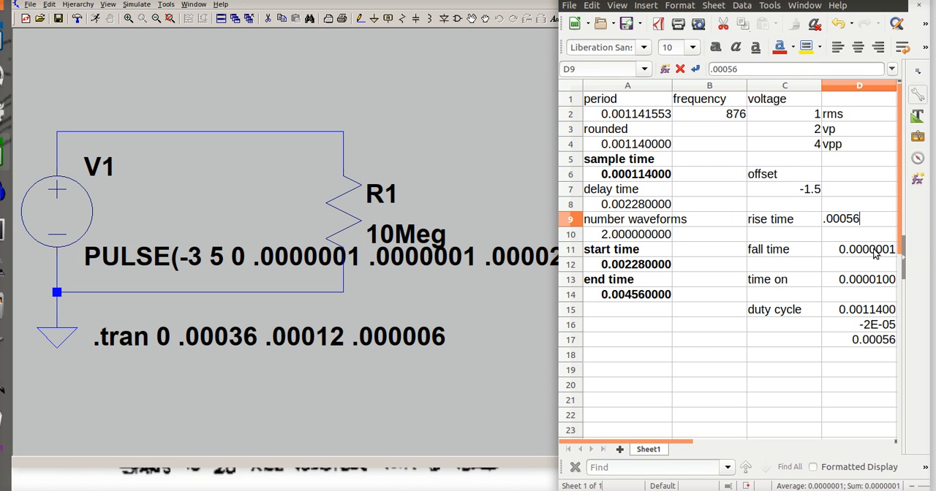
pyautogui.press('Return')
pyautogui.click(875, 253)
pyautogui.write('.00')
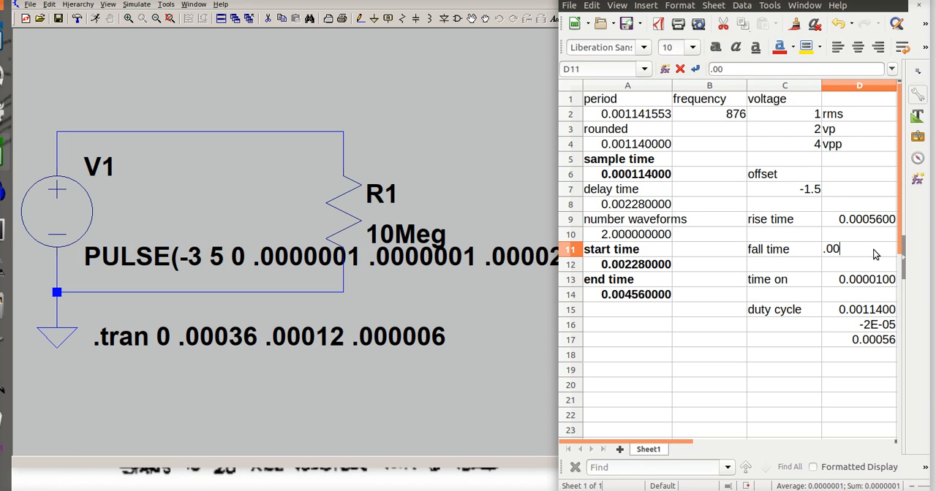
pyautogui.write('056')
pyautogui.press('Return')
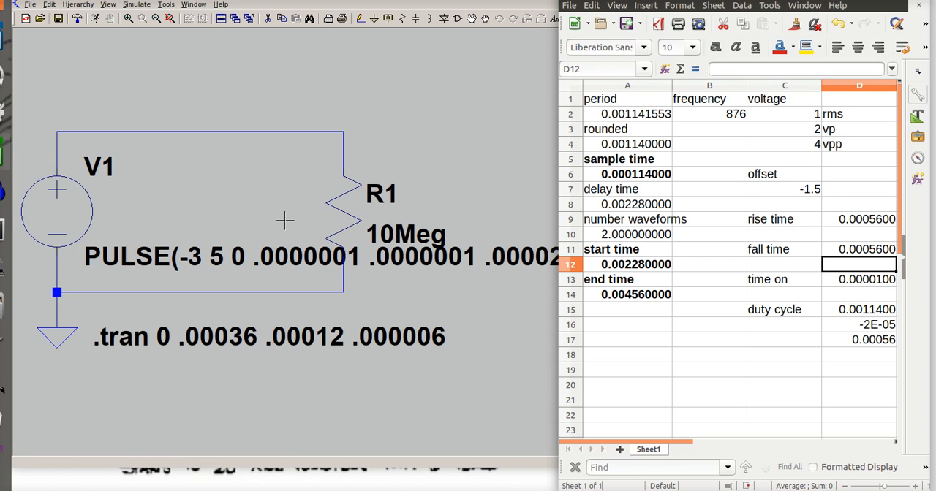
# Switch to LTspice, open the settings of voltage source V1, and clear all its pulse parameters from Vinitial through Ncycles
pyautogui.click(246, 205)
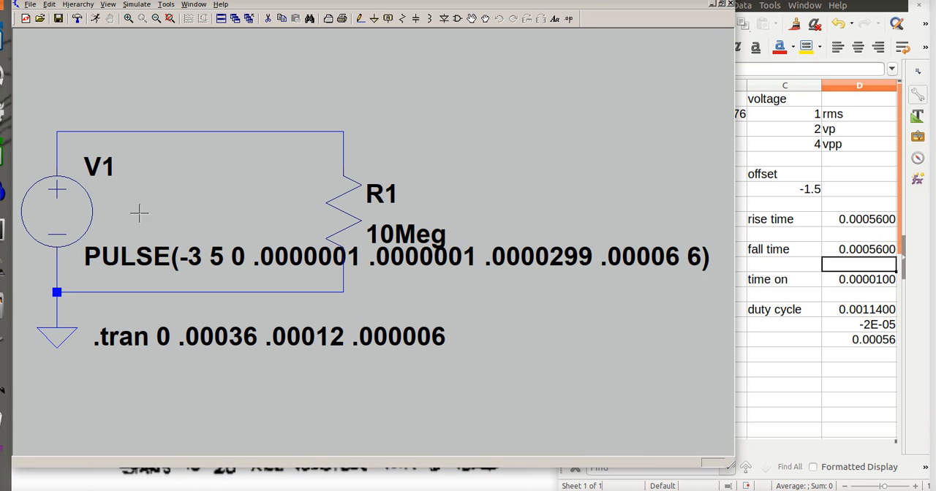
pyautogui.rightClick(71, 220)
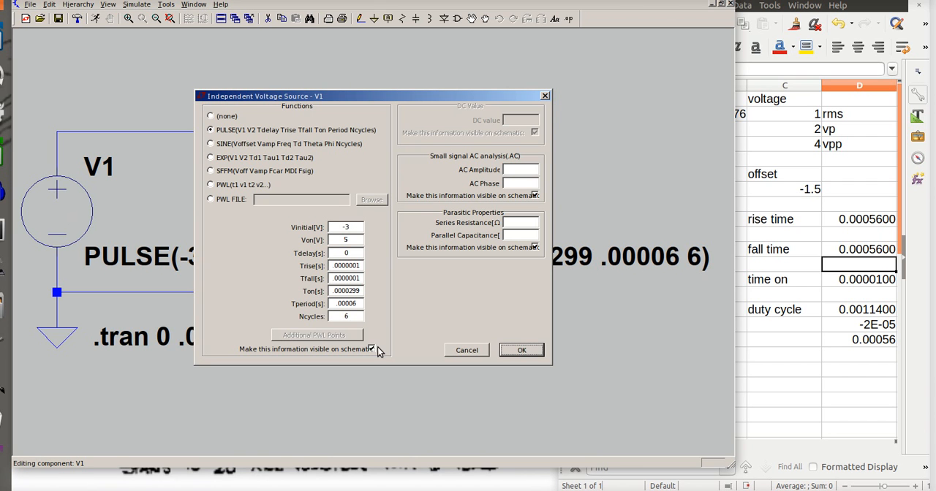
pyautogui.click(356, 227)
pyautogui.click(356, 250)
pyautogui.press('BackSpace')
pyautogui.press('BackSpace')
pyautogui.press('BackSpace')
pyautogui.press('BackSpace')
pyautogui.press('BackSpace')
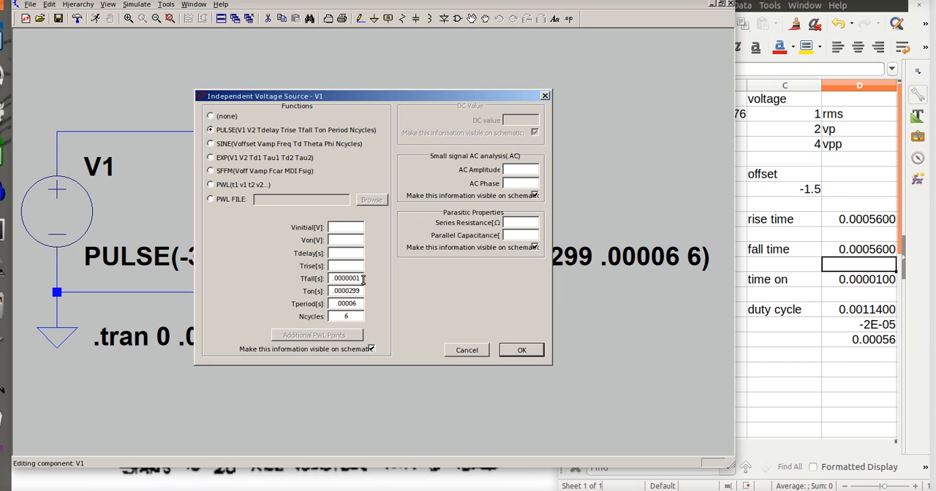
pyautogui.press('BackSpace')
pyautogui.press('BackSpace')
pyautogui.press('BackSpace')
pyautogui.press('BackSpace')
pyautogui.press('BackSpace')
pyautogui.press('BackSpace')
pyautogui.press('BackSpace')
pyautogui.press('BackSpace')
pyautogui.press('BackSpace')
pyautogui.press('BackSpace')
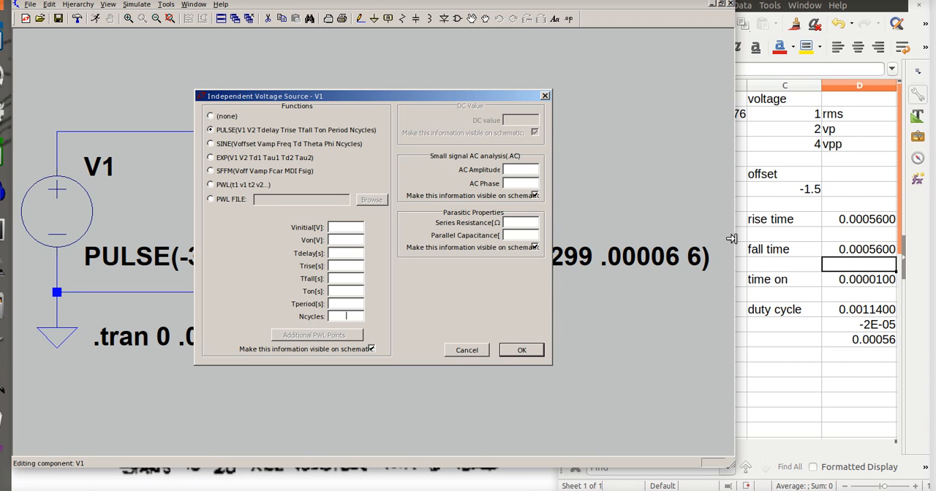
# Narrow the LTspice window to uncover more of the spreadsheet, and set V1's Von to 0.5 and Vinitial to -3.5
pyautogui.moveTo(731, 238); pyautogui.dragTo(623, 239)
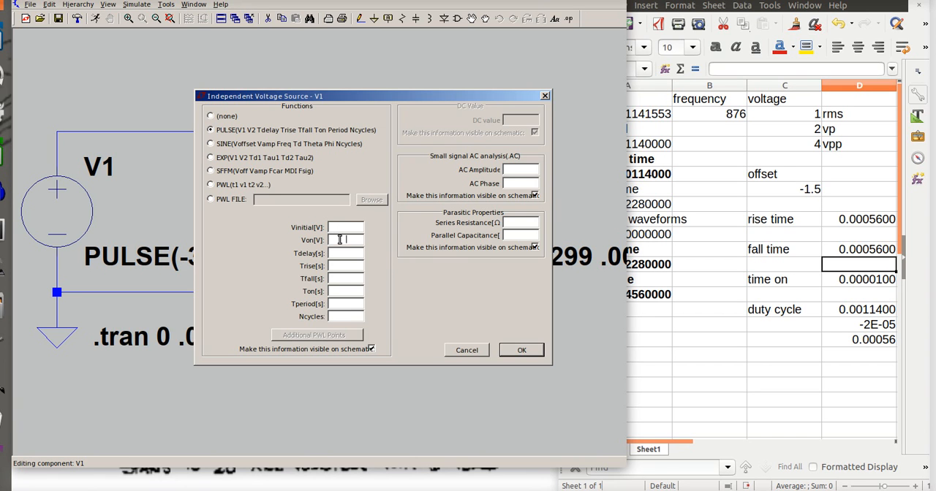
pyautogui.write('0')
pyautogui.write('.5')
pyautogui.write('-3')
pyautogui.write('.5')
# Set V1's Trise and Tfall to .00056 and its Ton to .00001
pyautogui.click(344, 266)
pyautogui.write('.00056')
pyautogui.click(345, 278)
pyautogui.write('.00056')
pyautogui.click(347, 292)
pyautogui.write('.00001')
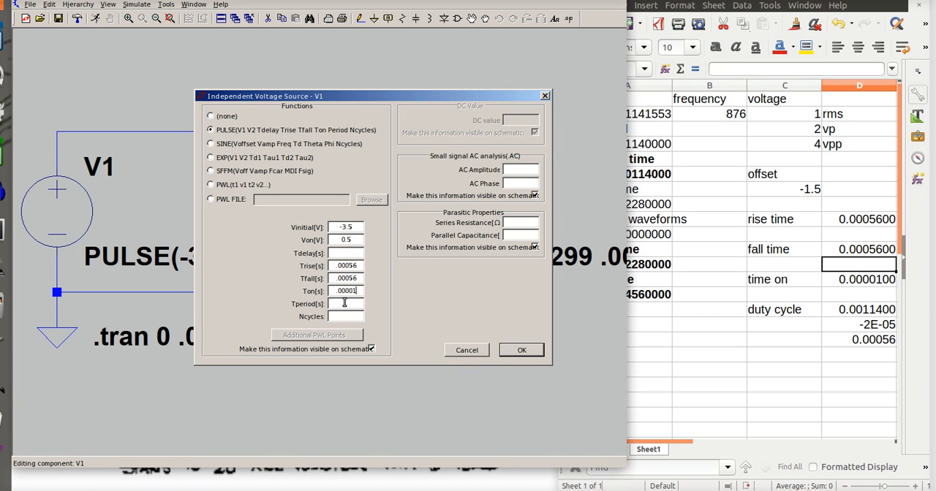
# Set V1's Tperiod to .00114 and Ncycles to 5, and apply the pulse source settings
pyautogui.write('.0011')
pyautogui.write('4')
pyautogui.write('5')
pyautogui.click(371, 349)
pyautogui.click(521, 351)
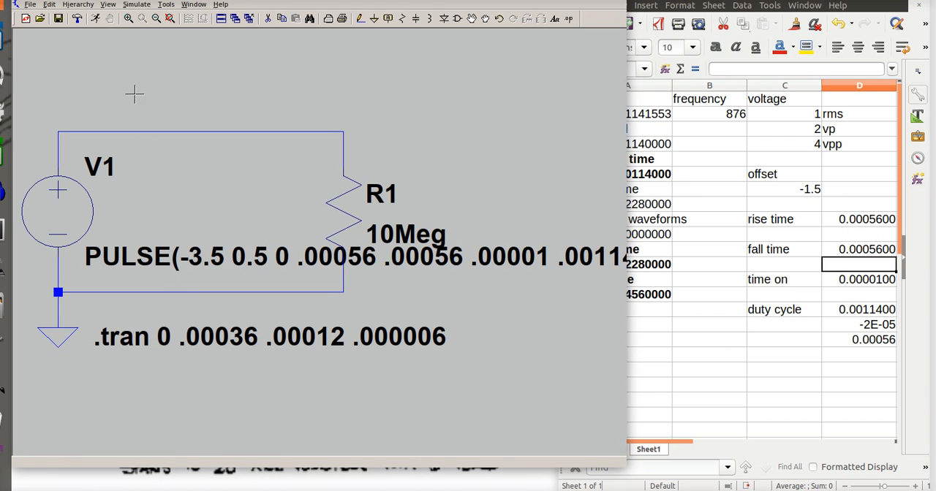
# Open the transient simulation command for editing and set its stop time to .00456
pyautogui.click(137, 6)
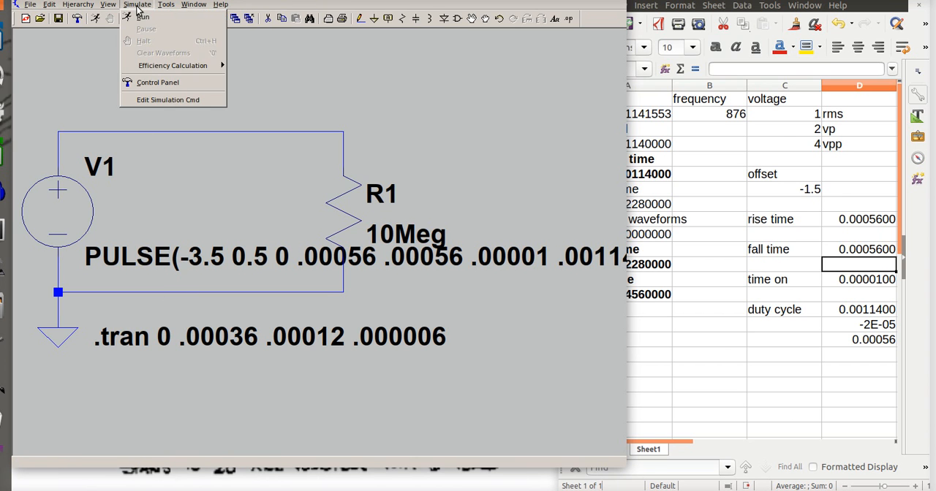
pyautogui.click(148, 103)
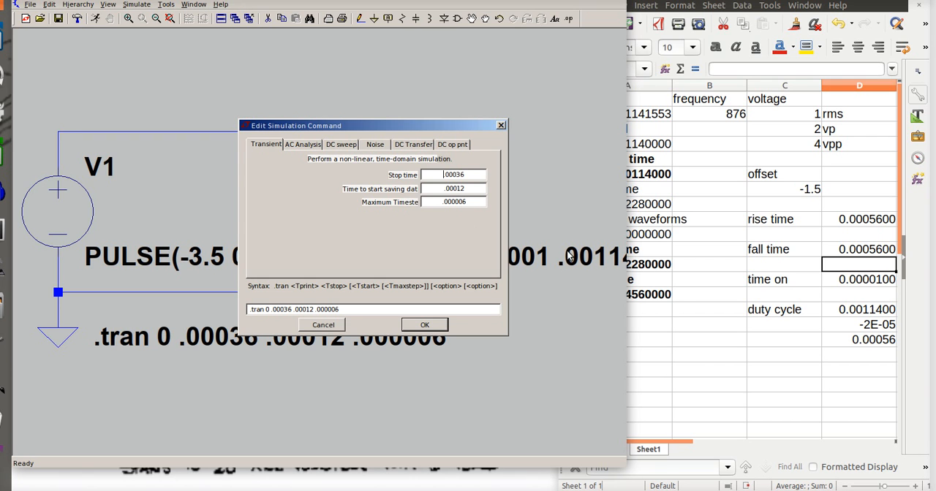
pyautogui.moveTo(622, 335); pyautogui.dragTo(575, 333)
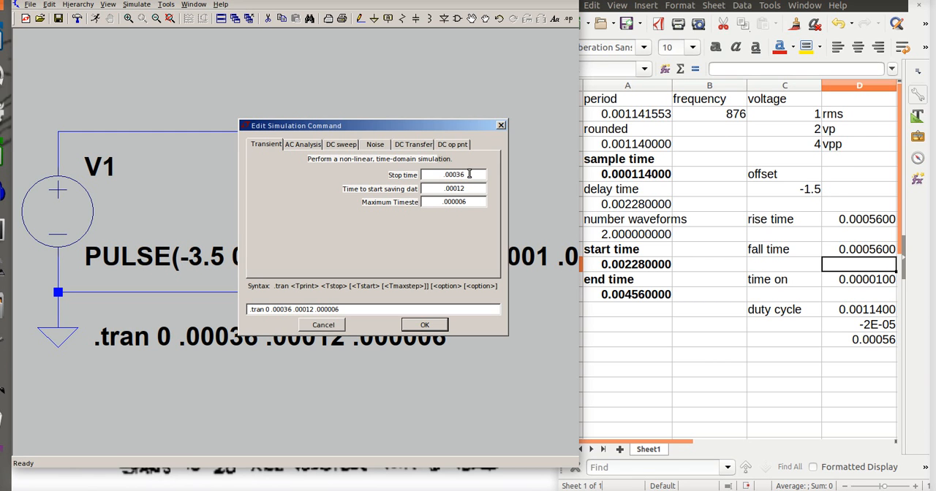
pyautogui.press('BackSpace')
pyautogui.press('BackSpace')
pyautogui.press('BackSpace')
pyautogui.write('456')
# Set the time to start saving data to .00228 and the maximum timestep to .000114, and apply the simulation command
pyautogui.click(468, 188)
pyautogui.press('BackSpace')
pyautogui.press('BackSpace')
pyautogui.press('BackSpace')
pyautogui.write('228')
pyautogui.press('BackSpace')
pyautogui.press('BackSpace')
pyautogui.press('BackSpace')
pyautogui.press('BackSpace')
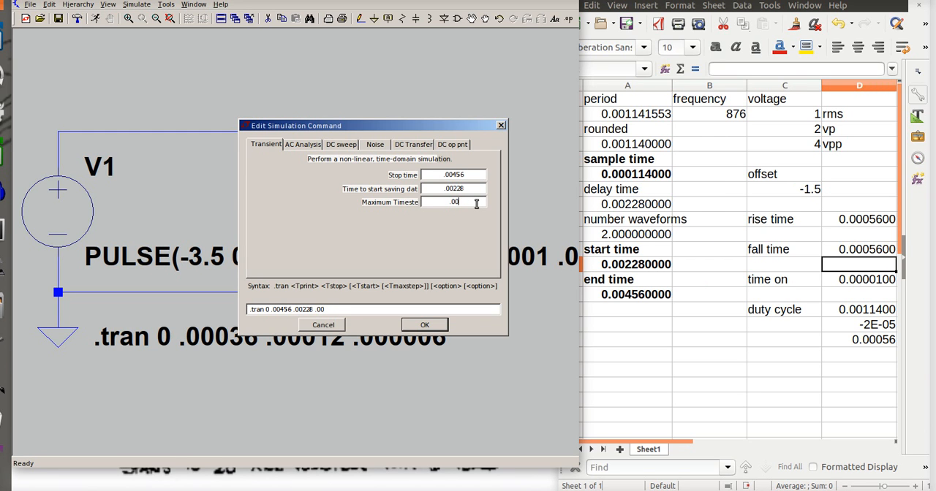
pyautogui.write('0114')
pyautogui.click(425, 325)
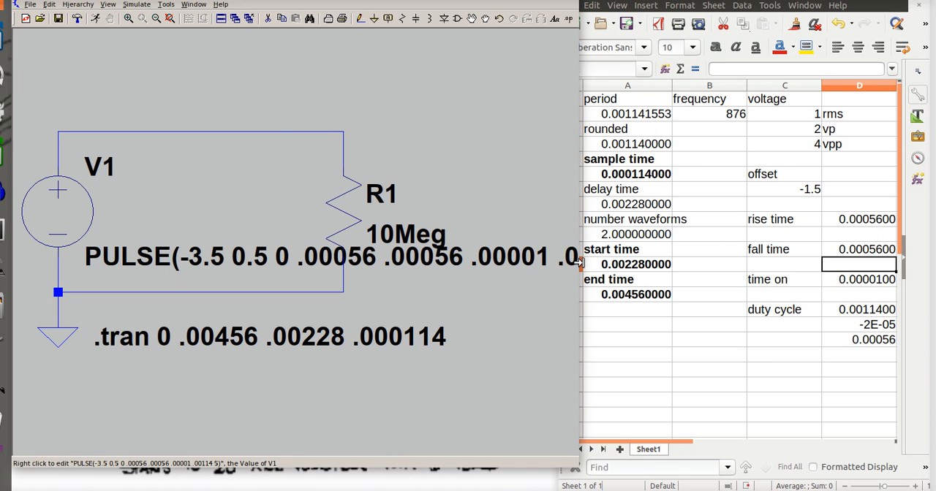
# Widen the LTspice window, run the simulation, and plot the voltage at the node joining V1 and the upper end of R1
pyautogui.moveTo(579, 263); pyautogui.dragTo(753, 292)
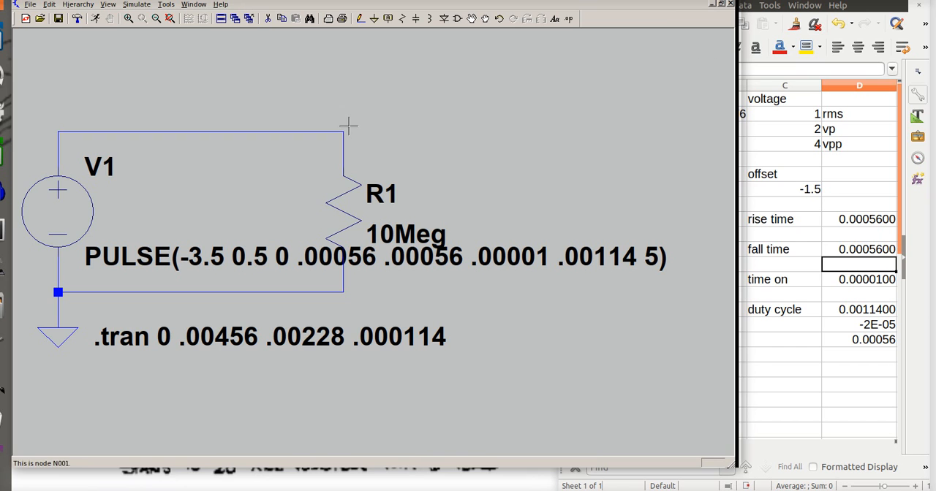
pyautogui.click(138, 6)
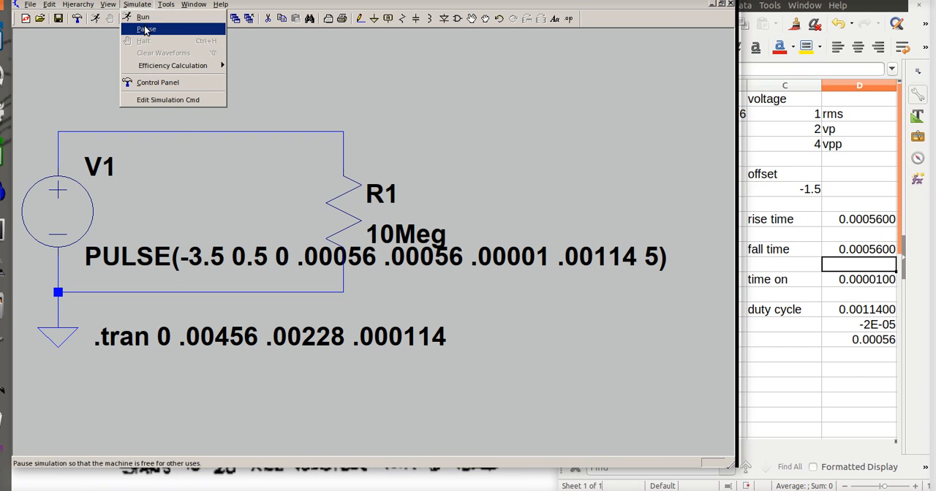
pyautogui.click(145, 24)
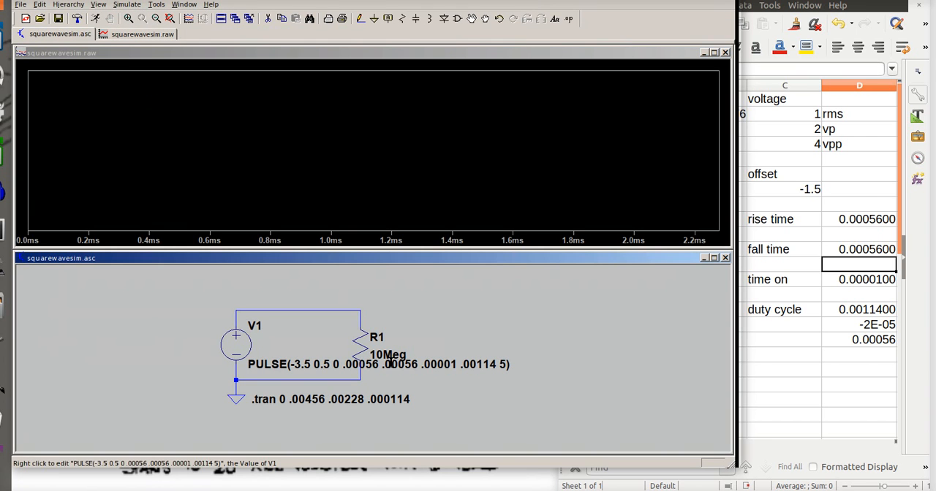
pyautogui.click(362, 309)
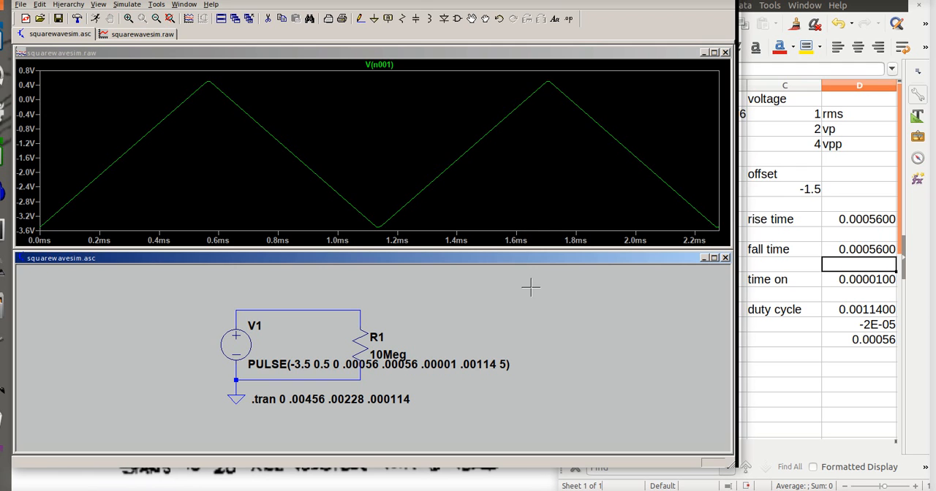
# Switch back to the LibreOffice Calc spreadsheet
pyautogui.click(820, 1)
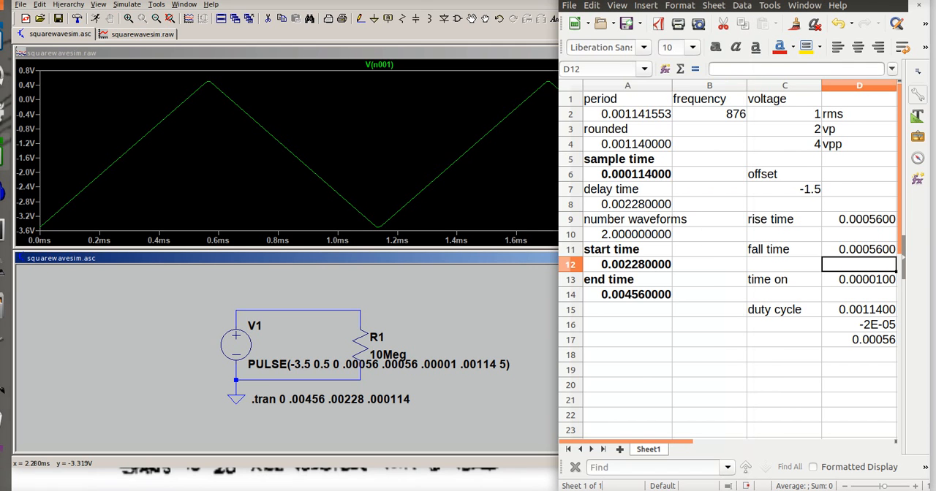